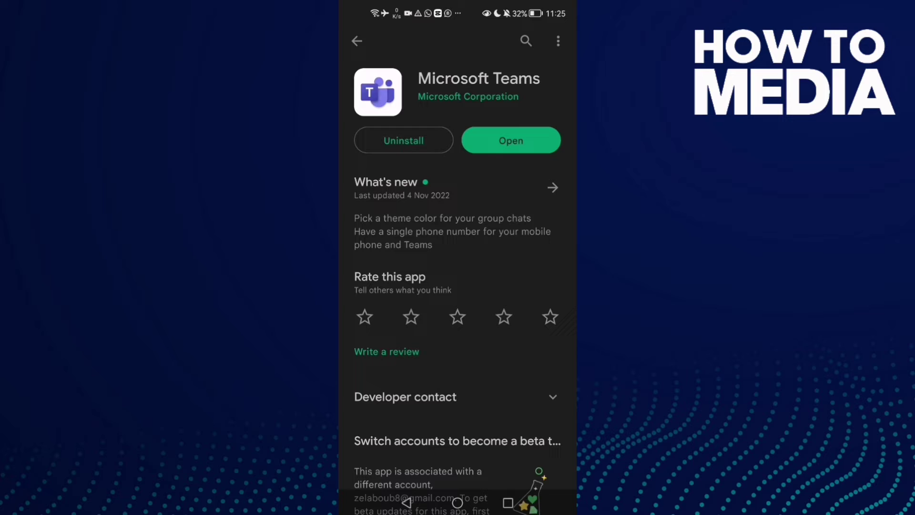
Search the installed apps list for 'teams' and open the Teams App info page.
{"action": "left_click_drag", "start_coordinate": [483, 101], "coordinate": [477, 181]}
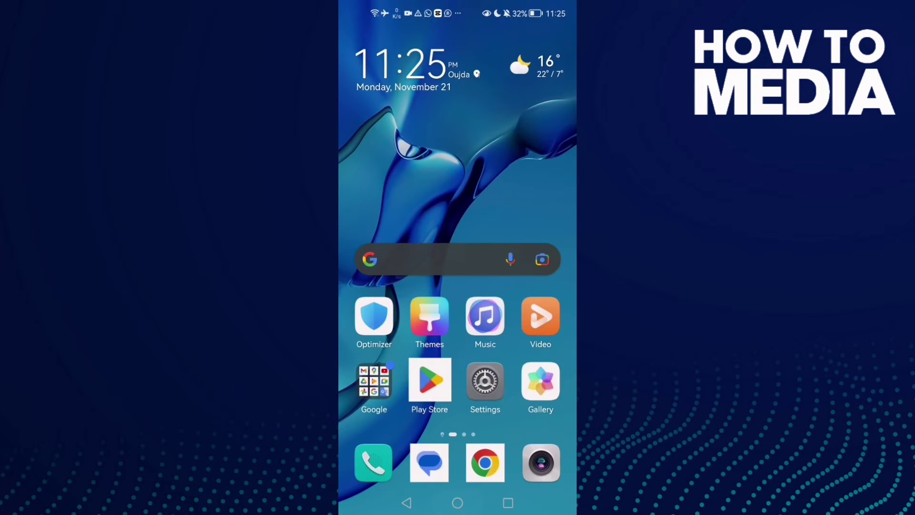
{"action": "left_click", "coordinate": [485, 383]}
{"action": "scroll", "coordinate": [457, 287], "scroll_direction": "up", "scroll_amount": 5}
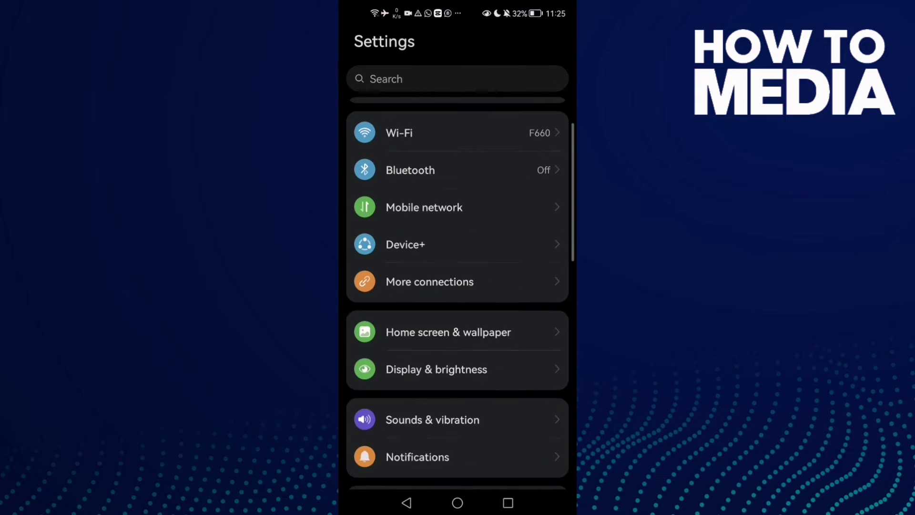
{"action": "scroll", "coordinate": [484, 286], "scroll_direction": "down", "scroll_amount": 5}
{"action": "scroll", "coordinate": [484, 179], "scroll_direction": "down", "scroll_amount": 2}
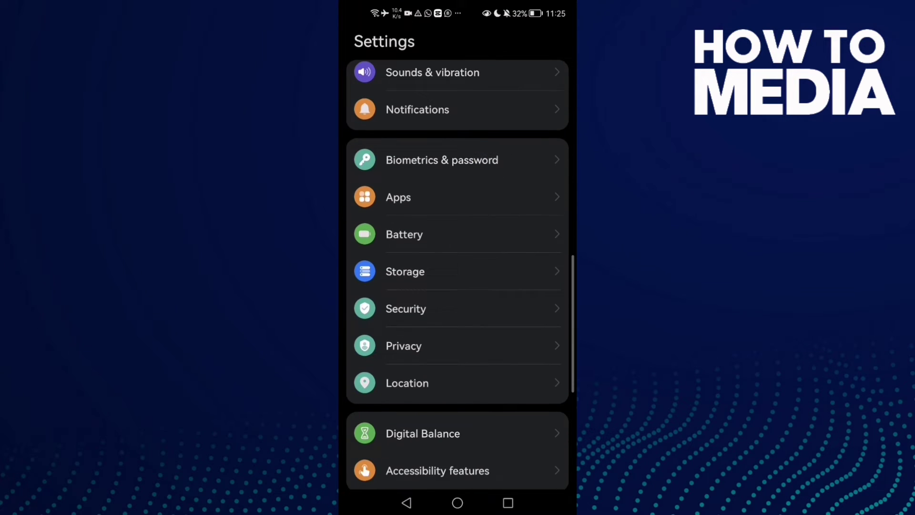
{"action": "left_click", "coordinate": [455, 197]}
{"action": "left_click", "coordinate": [482, 83]}
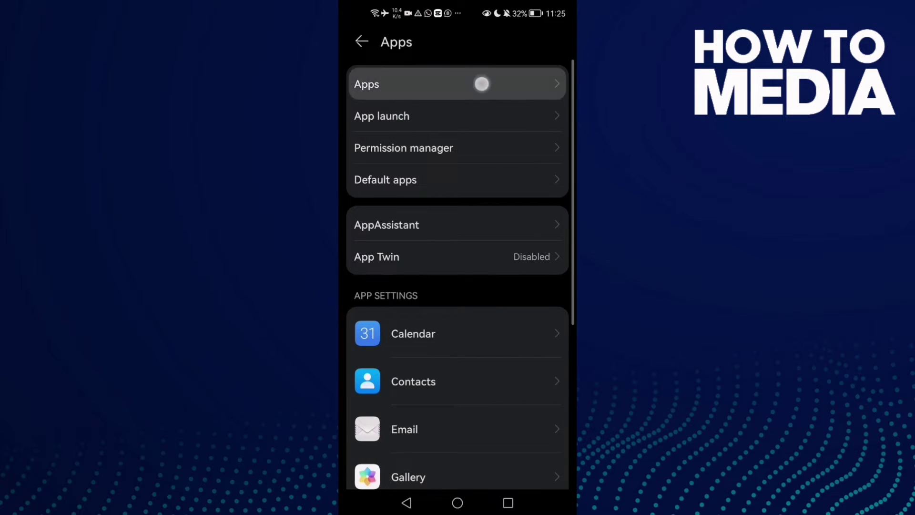
{"action": "left_click", "coordinate": [497, 75]}
{"action": "key", "text": "BackSpace"}
{"action": "type", "text": "team"}
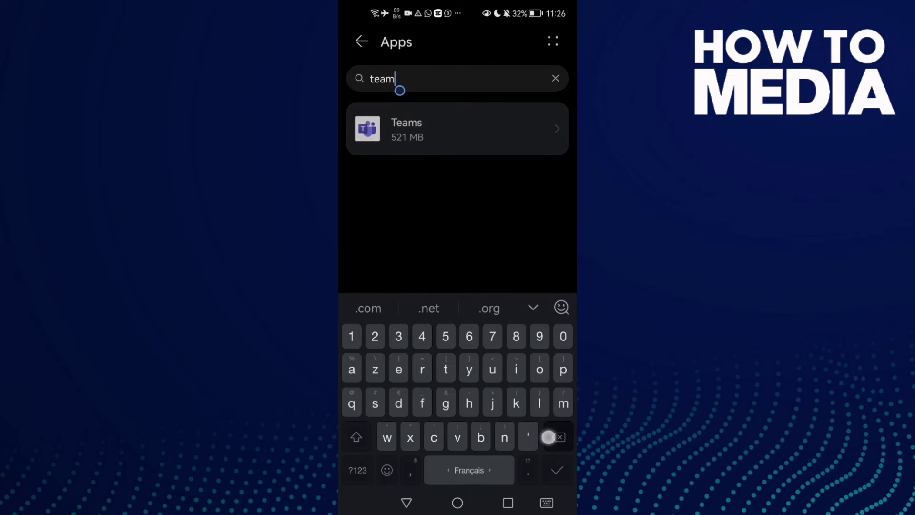
{"action": "key", "text": "BackSpace"}
{"action": "key", "text": "BackSpace"}
{"action": "key", "text": "BackSpace"}
{"action": "type", "text": "teams"}
{"action": "left_click", "coordinate": [458, 136]}
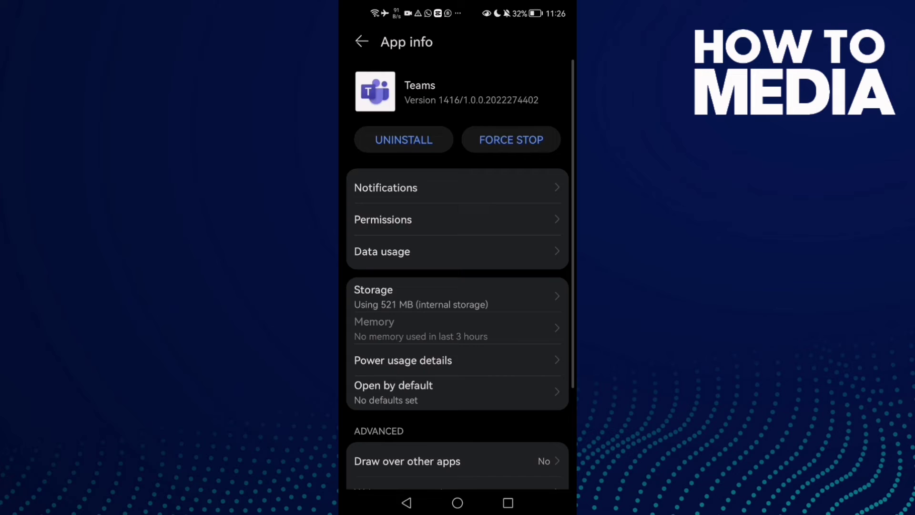
Force-stop Teams, clear its storage cache to 0 B, and return to App info.
{"action": "left_click", "coordinate": [511, 140]}
{"action": "left_click", "coordinate": [504, 455]}
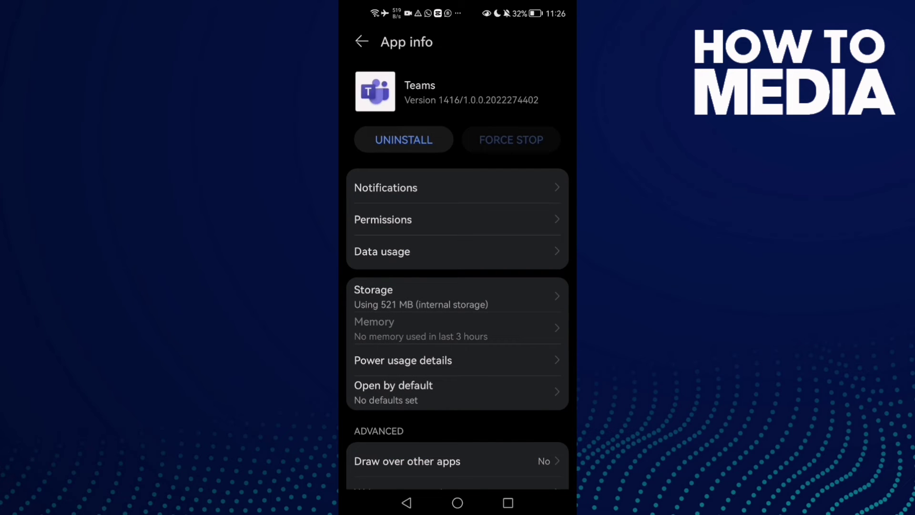
{"action": "left_click", "coordinate": [472, 289]}
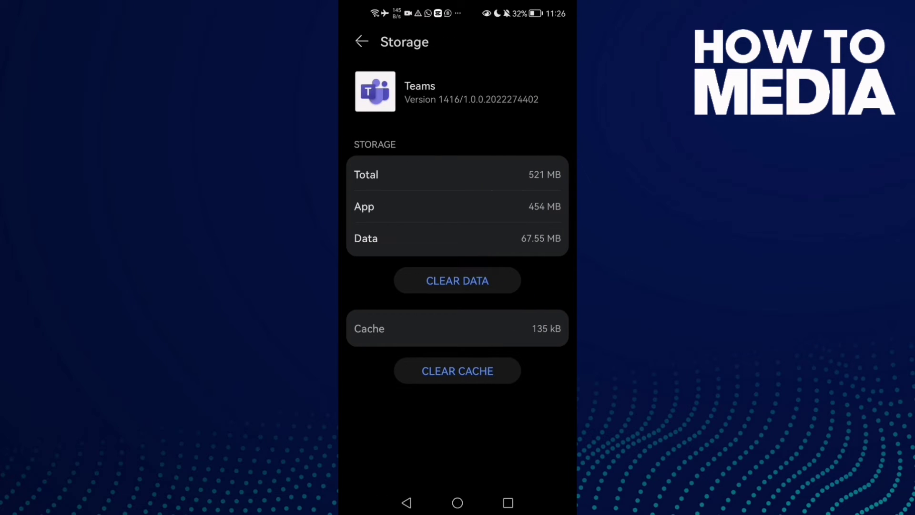
{"action": "left_click", "coordinate": [501, 366]}
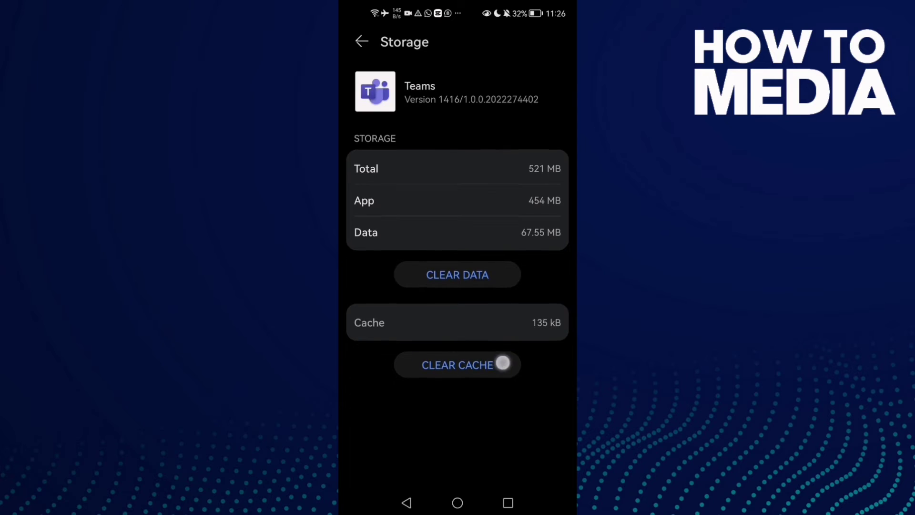
{"action": "left_click", "coordinate": [406, 502]}
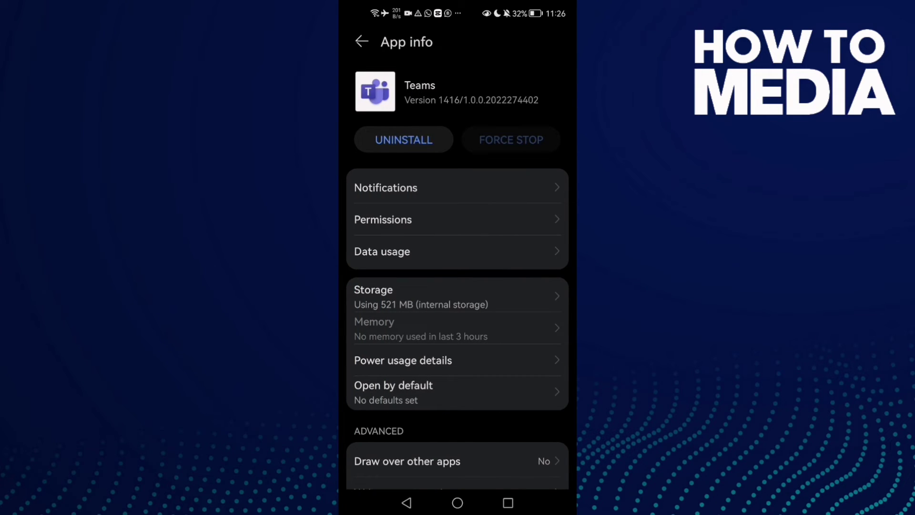
{"action": "scroll", "coordinate": [453, 306], "scroll_direction": "down", "scroll_amount": 2}
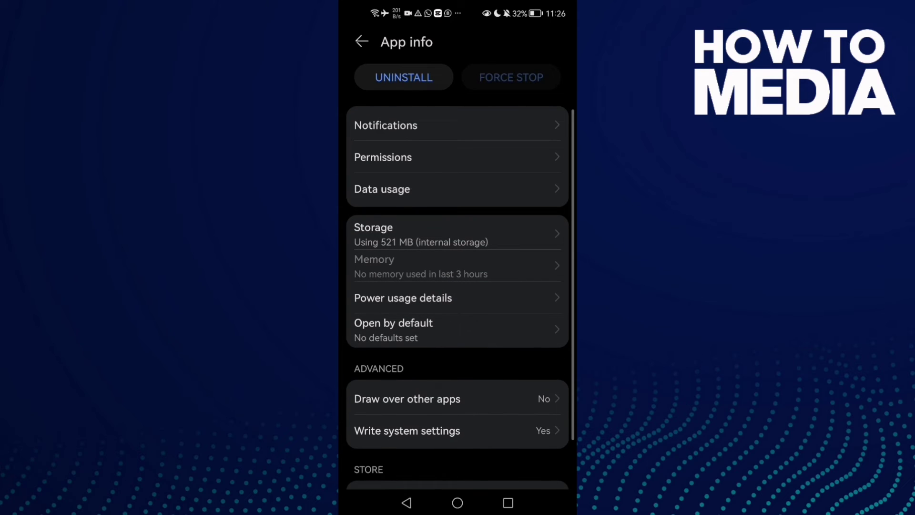
{"action": "scroll", "coordinate": [445, 244], "scroll_direction": "down", "scroll_amount": 2}
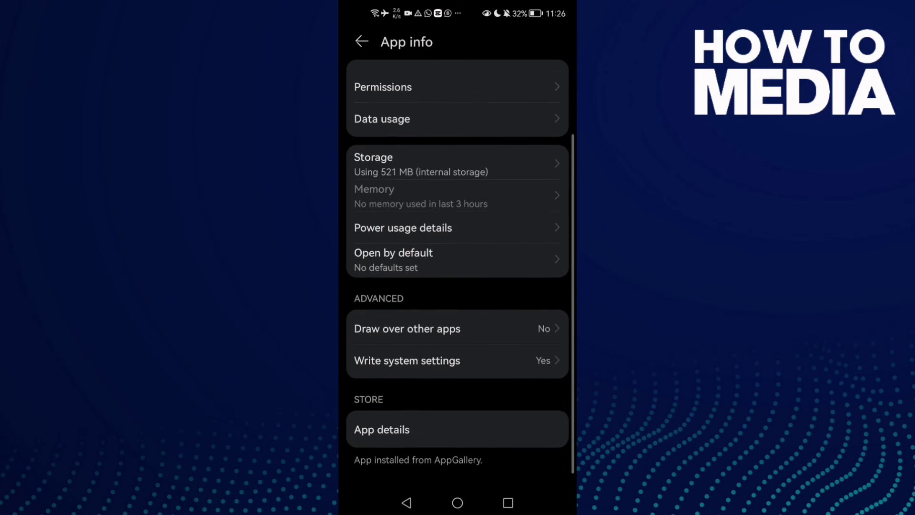
{"action": "scroll", "coordinate": [401, 343], "scroll_direction": "up", "scroll_amount": 4}
{"action": "scroll", "coordinate": [444, 302], "scroll_direction": "down", "scroll_amount": 2}
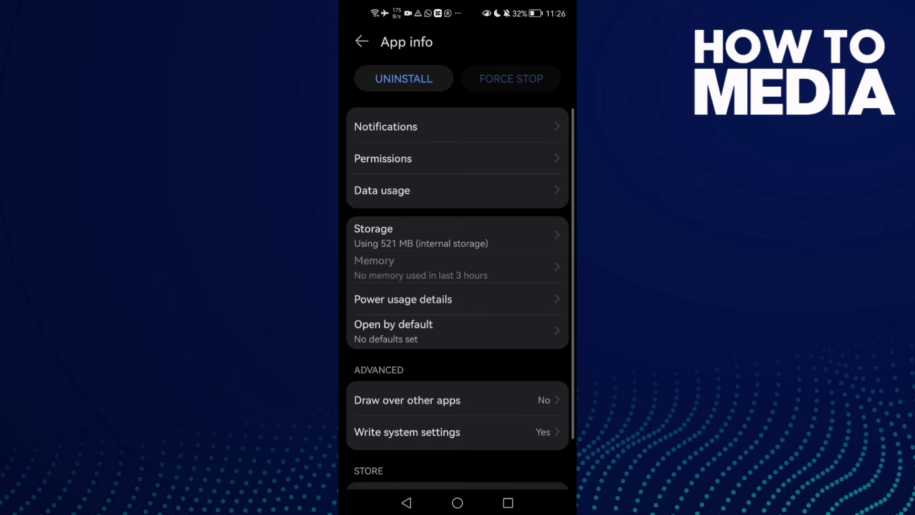
Verify Teams' microphone permission is set to Allow, then go to the home screen.
{"action": "left_click", "coordinate": [403, 155]}
{"action": "left_click", "coordinate": [406, 503]}
{"action": "left_click", "coordinate": [436, 154]}
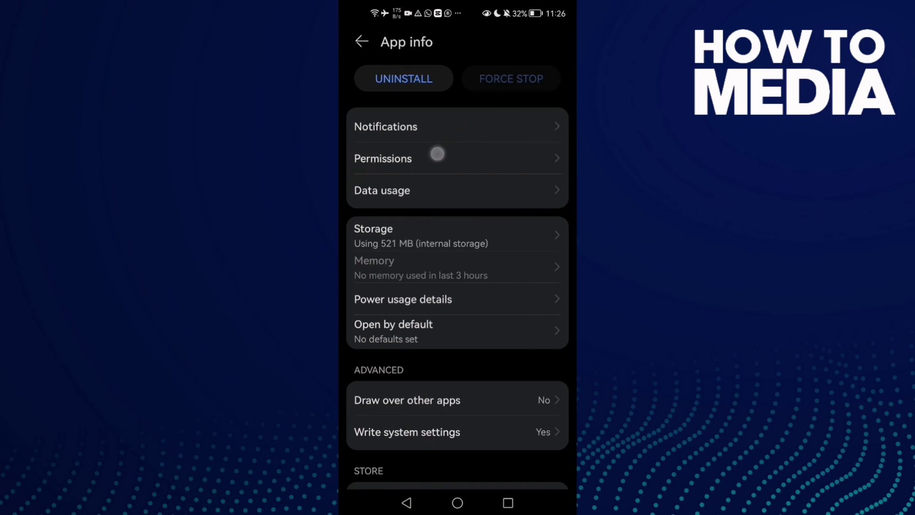
{"action": "left_click", "coordinate": [453, 216]}
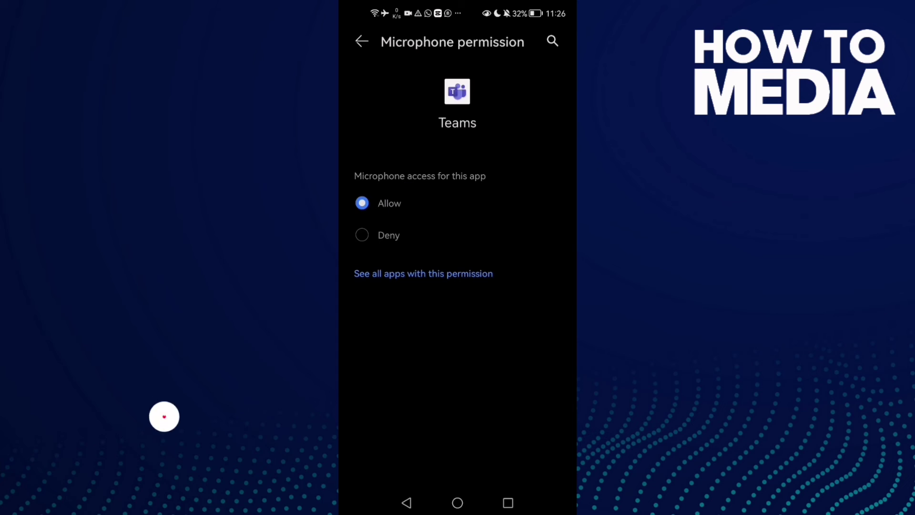
{"action": "left_click", "coordinate": [457, 502]}
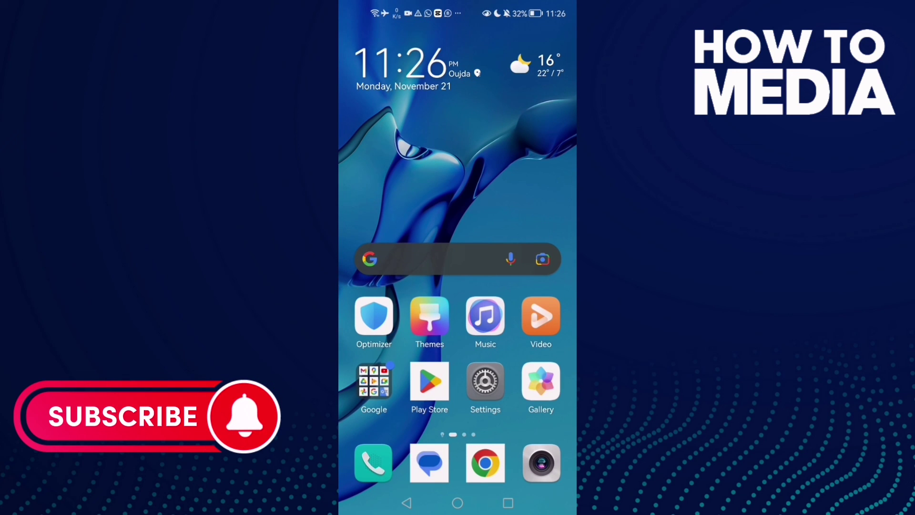